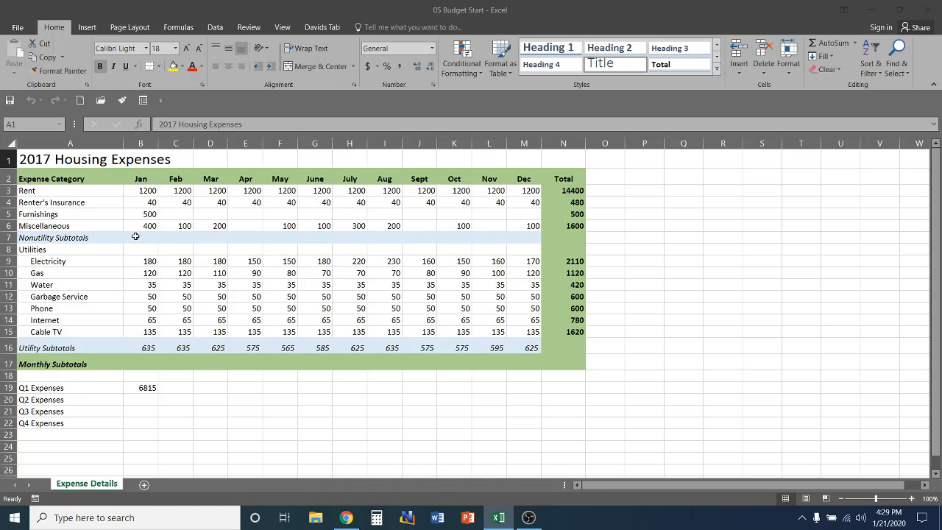
Enter =SUM(B3:B6) in B7 so January's Nonutility Subtotal shows 2140
{"action": "left_click", "coordinate": [137, 236]}
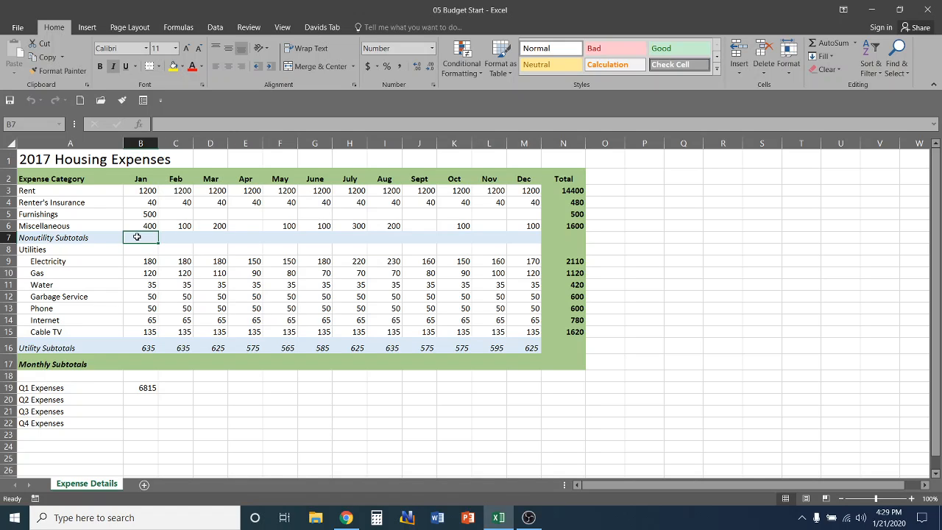
{"action": "type", "text": "="}
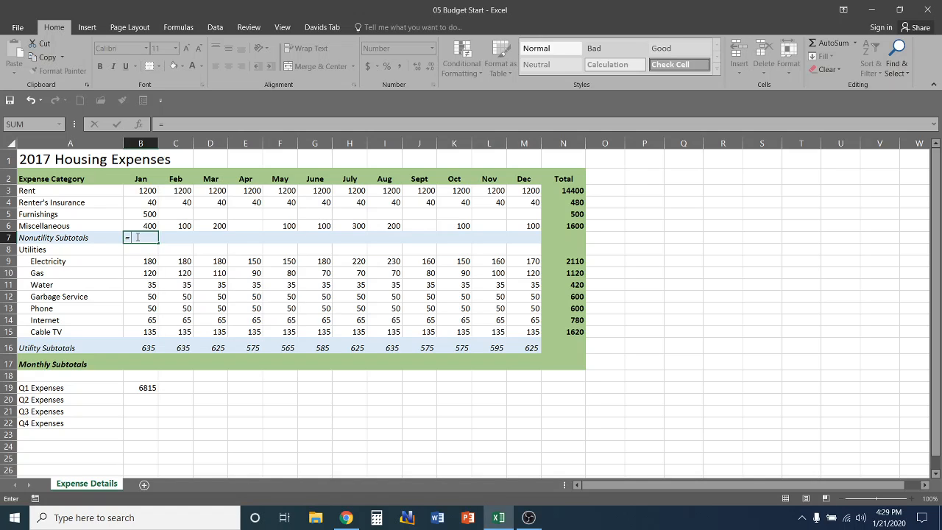
{"action": "type", "text": "SUM"}
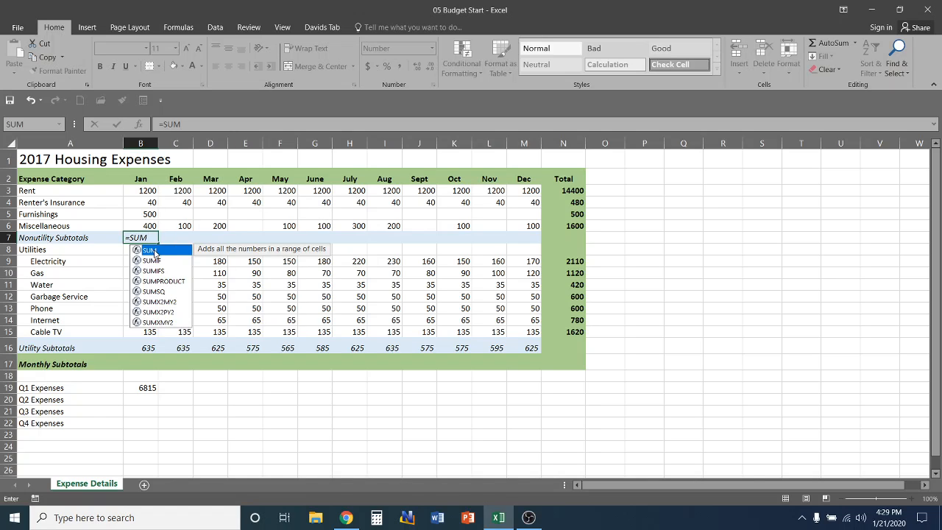
{"action": "double_click", "coordinate": [154, 253]}
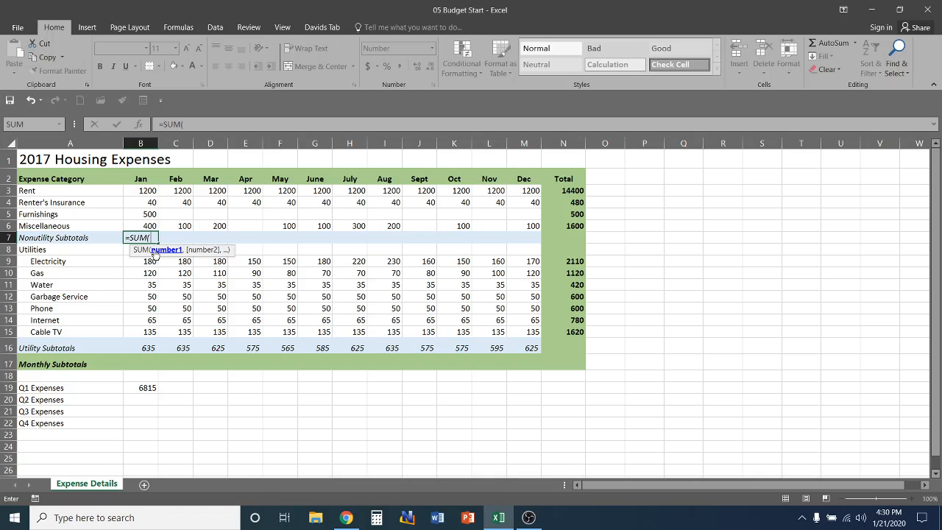
{"action": "type", "text": "B3"}
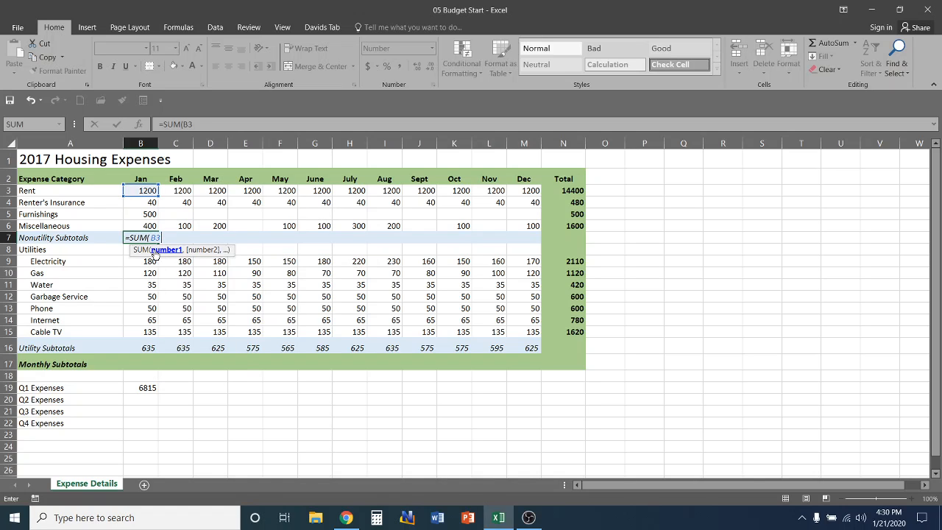
{"action": "type", "text": ":"}
{"action": "type", "text": "B6"}
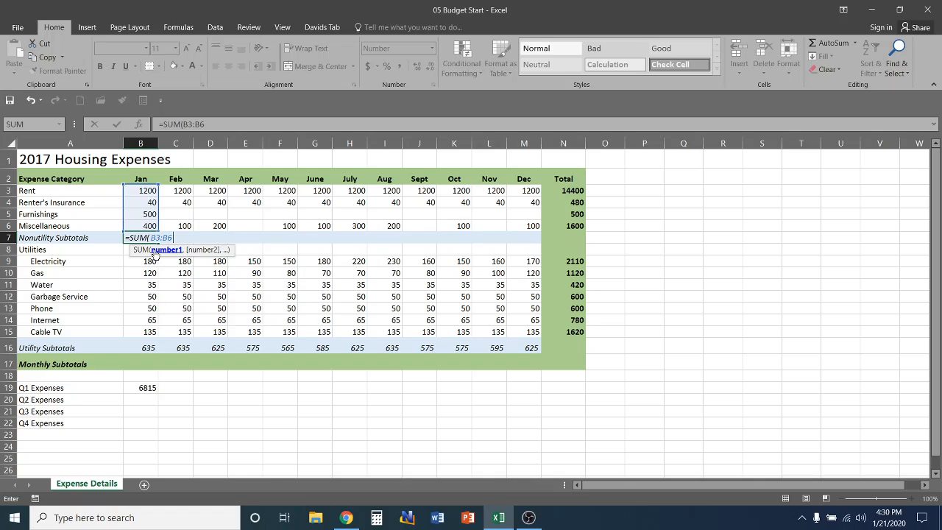
{"action": "type", "text": ")"}
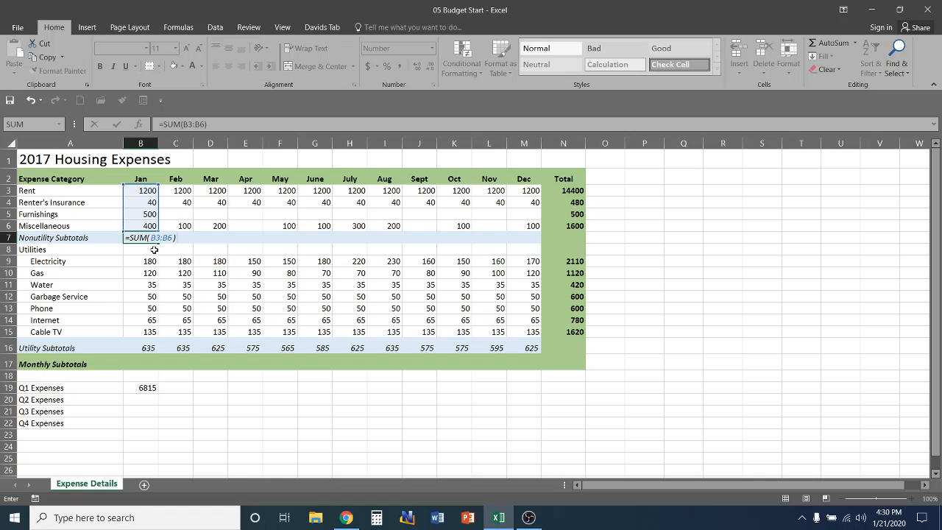
{"action": "key", "text": "Return"}
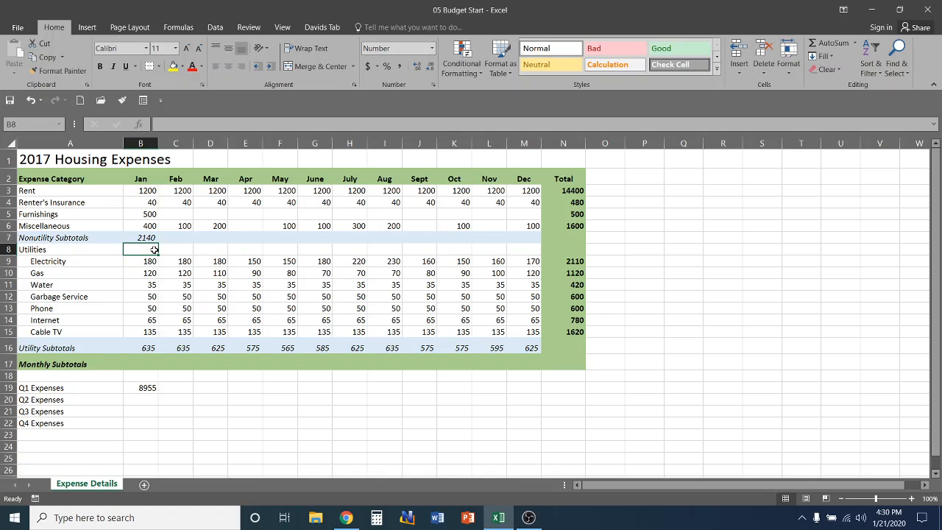
Zoom the sheet to 160% and select February's subtotal cell C7
{"action": "scroll", "coordinate": [153, 250], "scroll_direction": "up", "scroll_amount": 4, "text": "ctrl"}
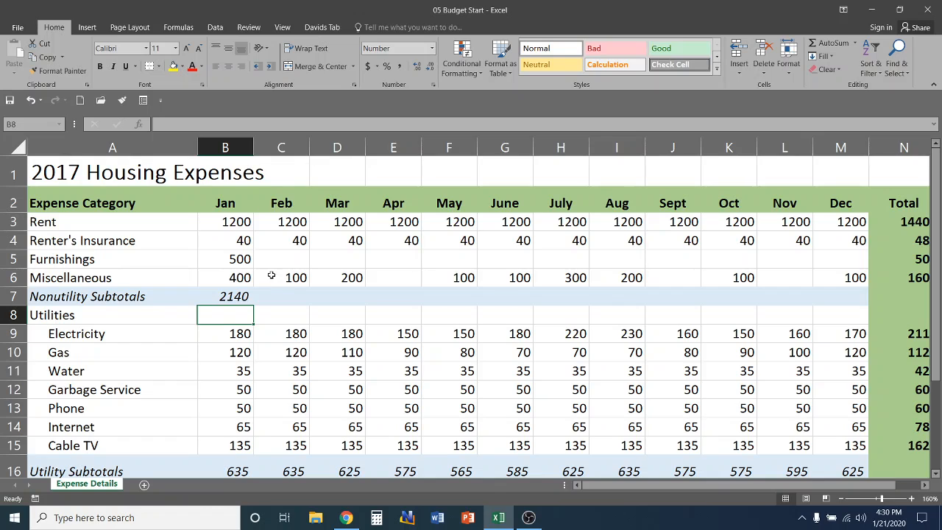
{"action": "left_click", "coordinate": [280, 298]}
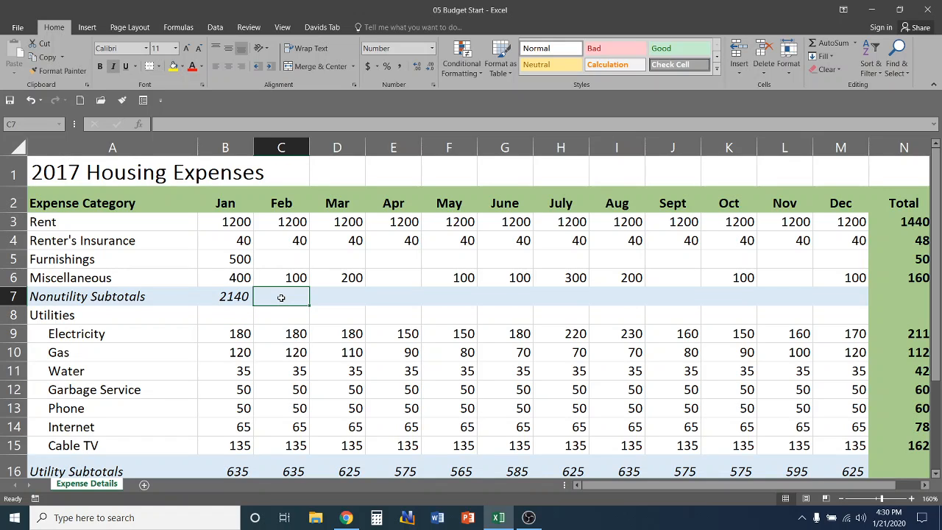
Use AutoSum from the Formulas tab to put =SUM(C3:C6) in C7, giving 1340
{"action": "left_click", "coordinate": [180, 28]}
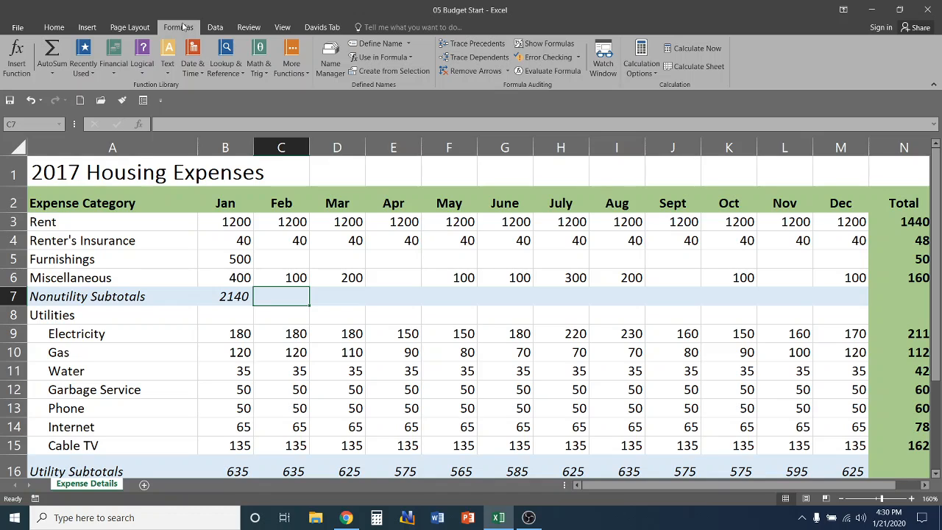
{"action": "left_click", "coordinate": [53, 50]}
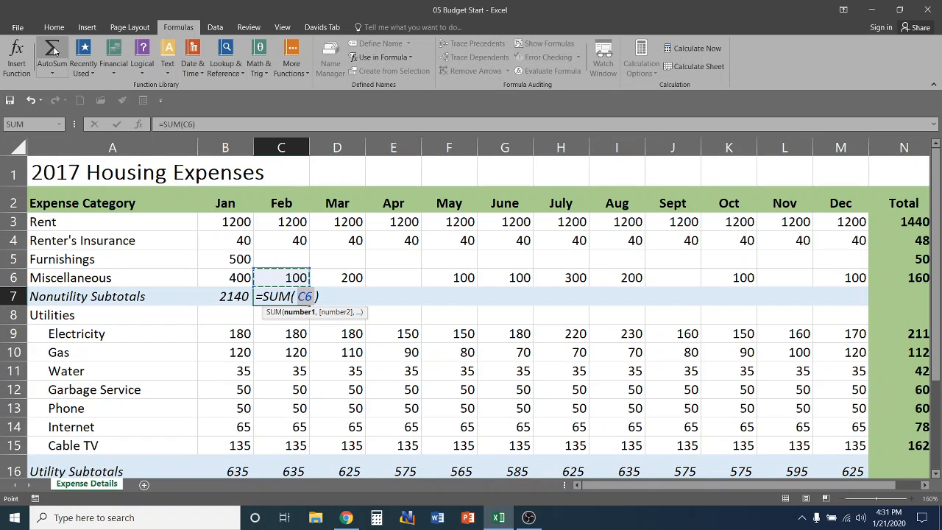
{"action": "type", "text": "C"}
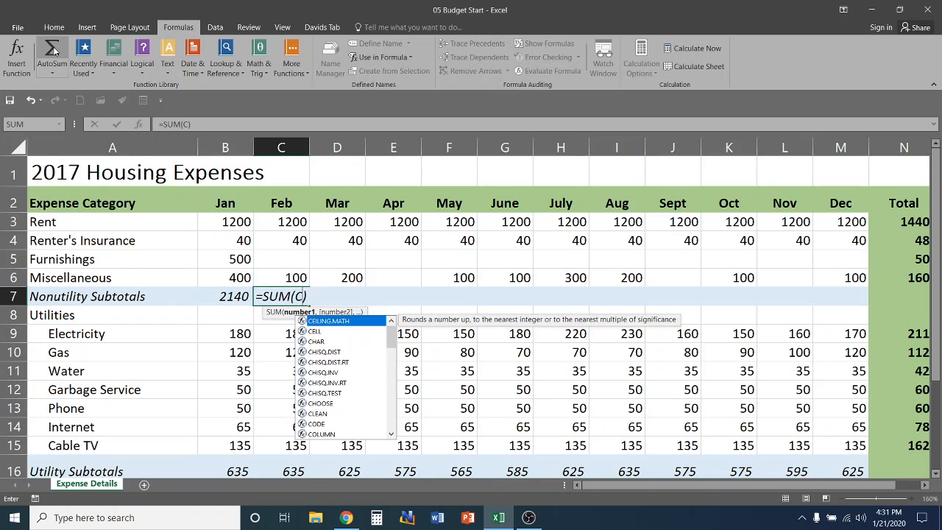
{"action": "type", "text": "3:"}
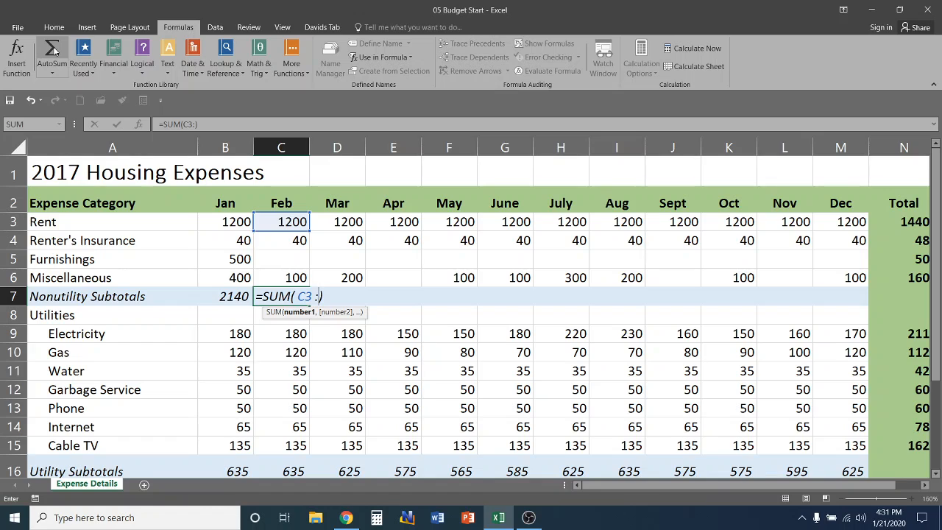
{"action": "type", "text": "C6"}
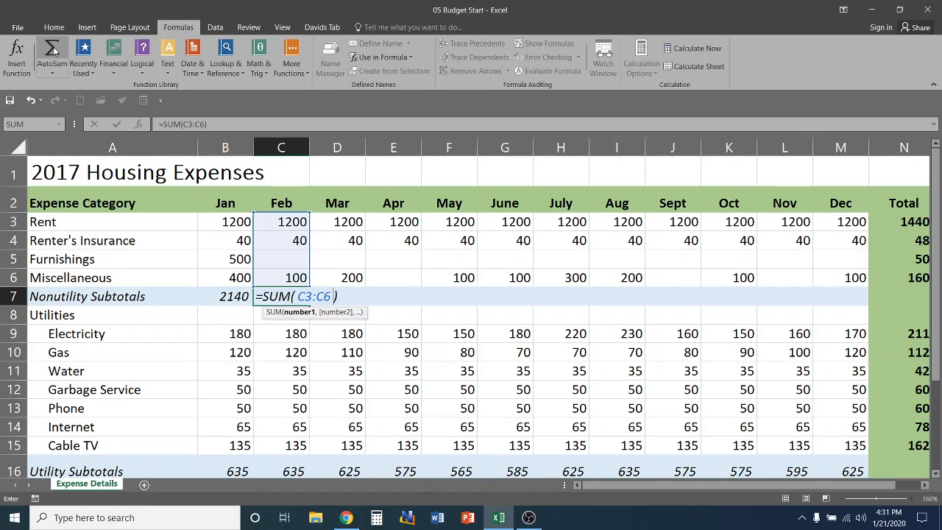
{"action": "key", "text": "Return"}
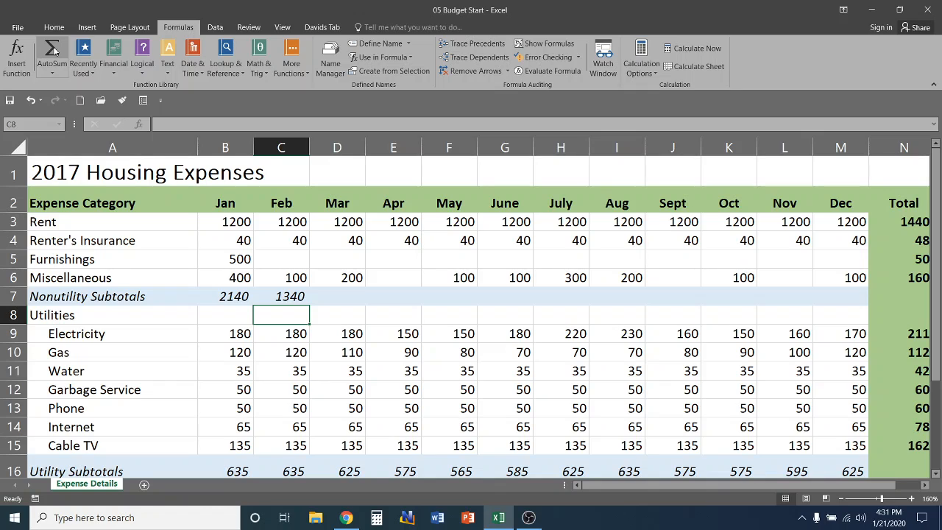
{"action": "left_click", "coordinate": [284, 298]}
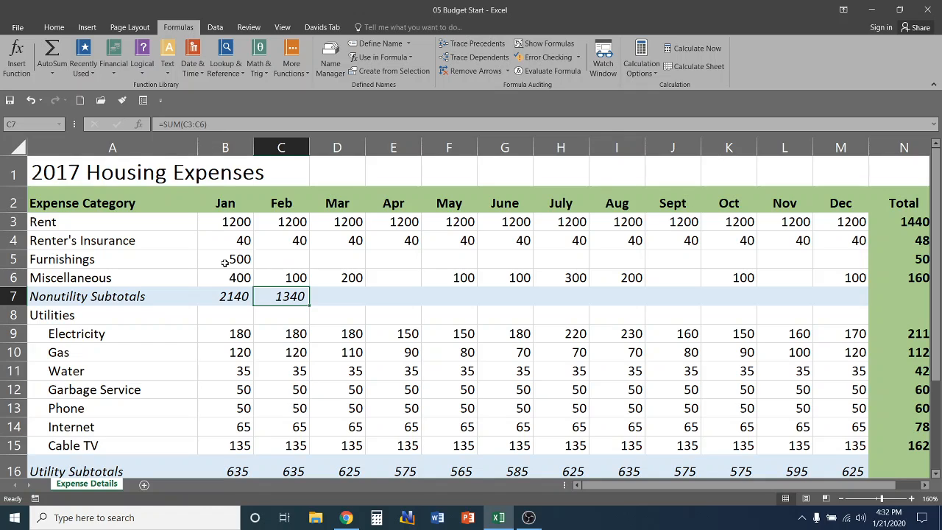
{"action": "left_click", "coordinate": [229, 295]}
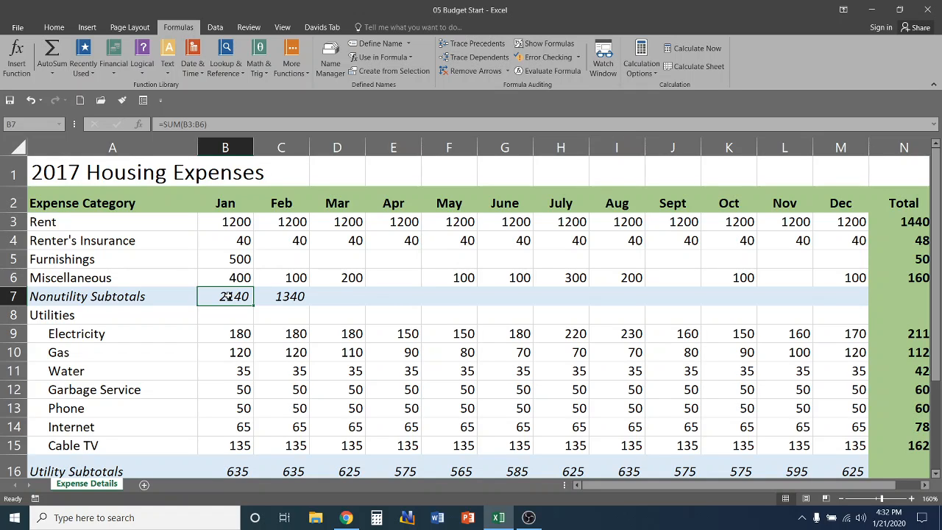
Copy February's SUM formula into D7 and verify its March range
{"action": "left_click", "coordinate": [267, 295]}
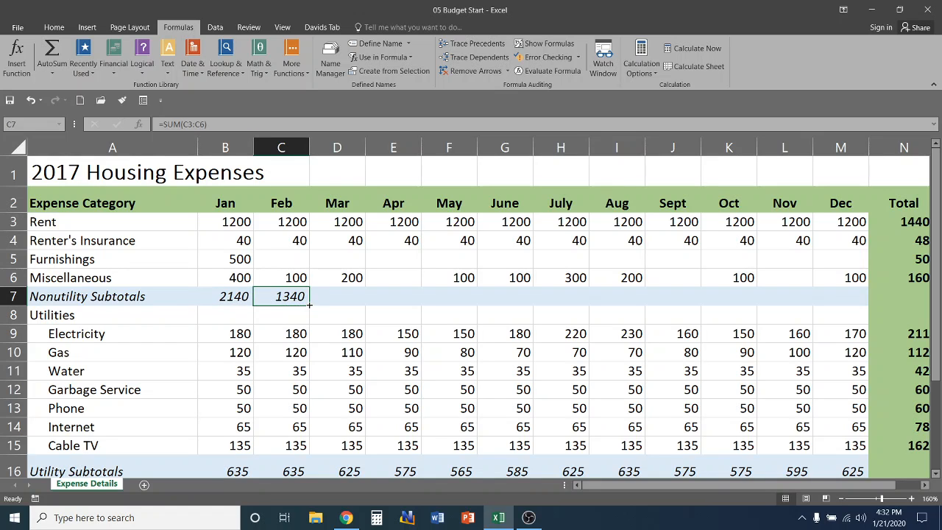
{"action": "left_click_drag", "start_coordinate": [310, 304], "coordinate": [350, 302]}
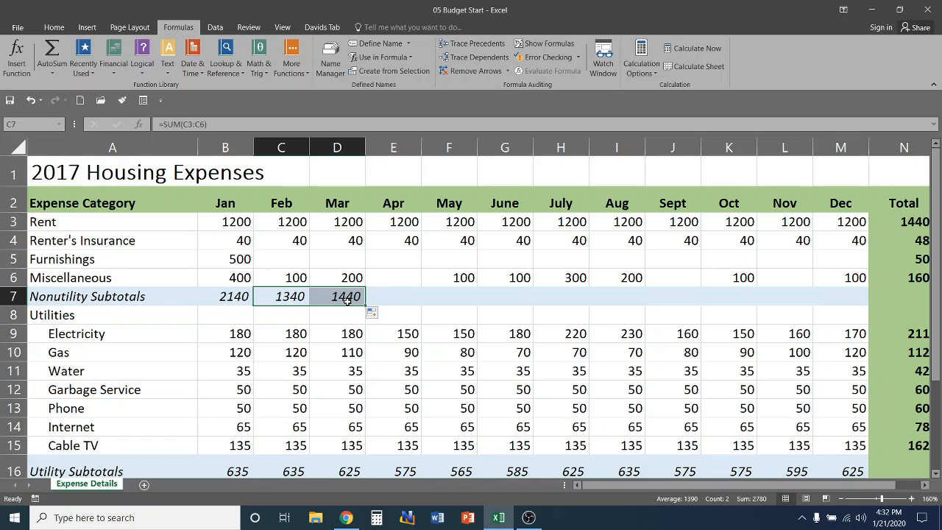
{"action": "left_click", "coordinate": [346, 300]}
{"action": "double_click", "coordinate": [338, 295]}
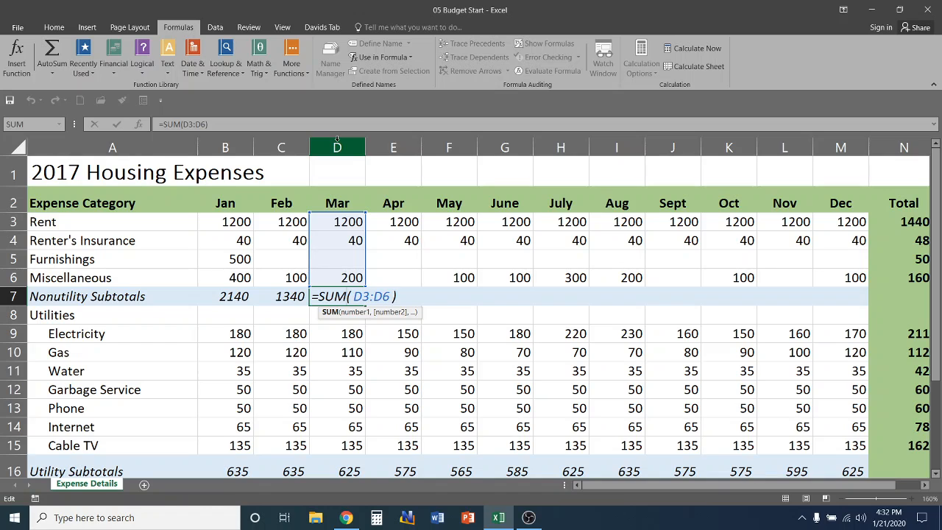
{"action": "double_click", "coordinate": [343, 295]}
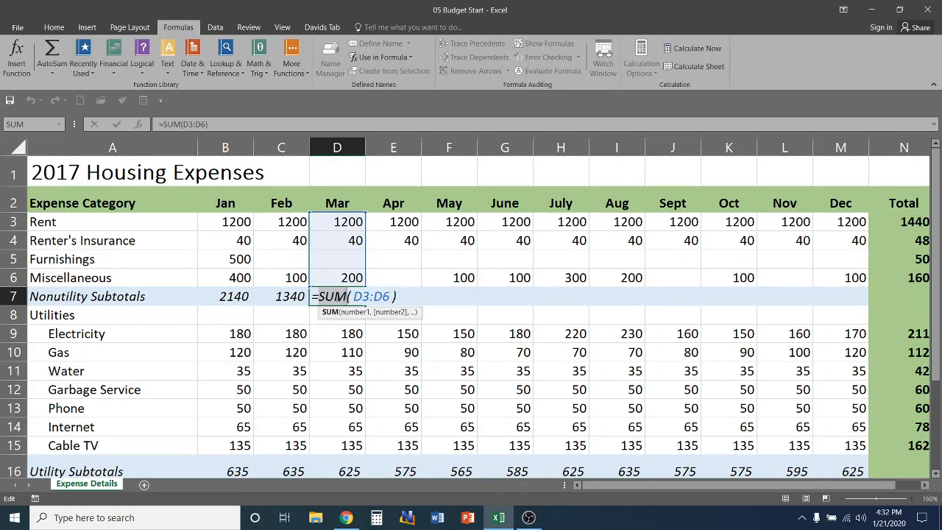
{"action": "key", "text": "Escape"}
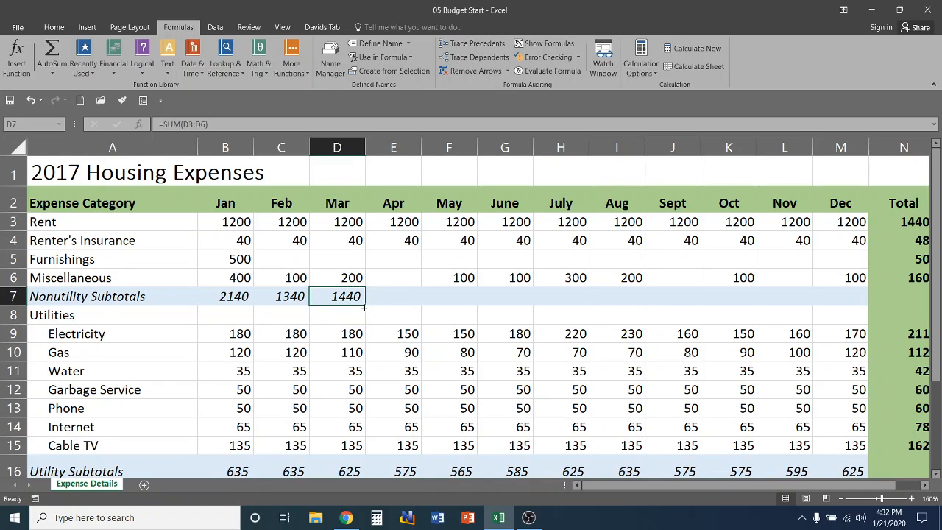
Fill the subtotal formula across row 7 to December, checking E7 and G7 sum rows 3–6
{"action": "left_click_drag", "start_coordinate": [363, 307], "coordinate": [868, 309]}
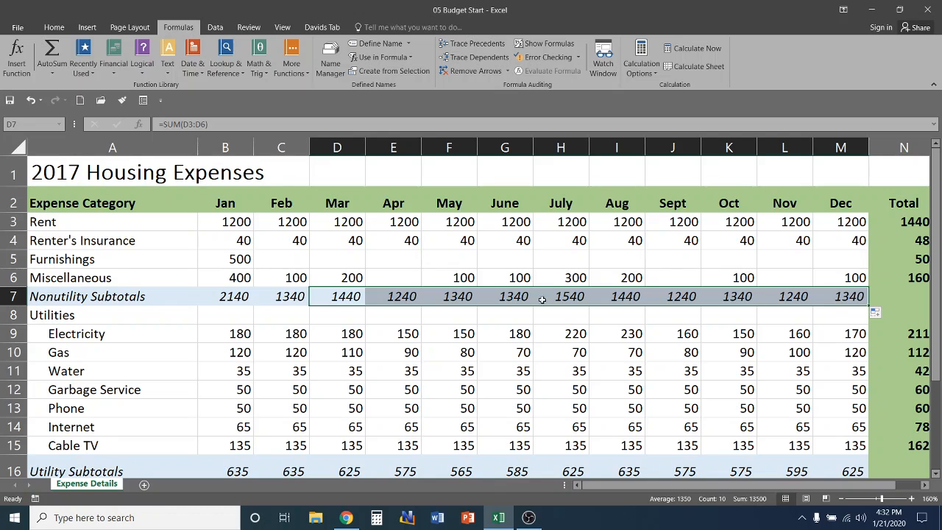
{"action": "left_click", "coordinate": [390, 300]}
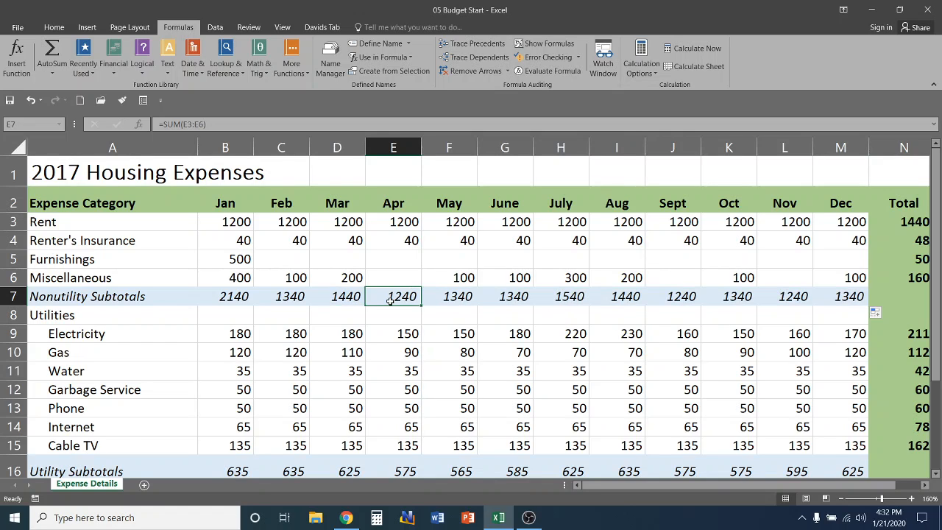
{"action": "double_click", "coordinate": [390, 299]}
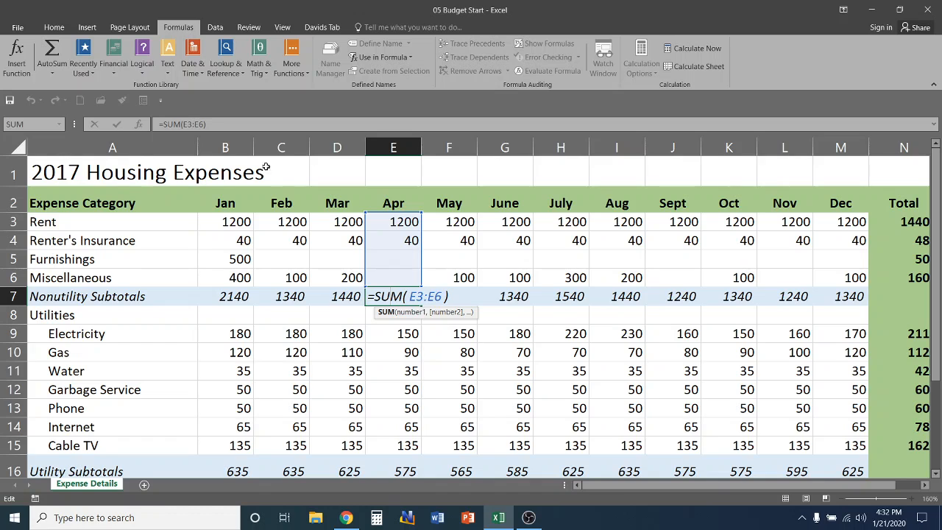
{"action": "left_click", "coordinate": [505, 298]}
{"action": "double_click", "coordinate": [505, 297]}
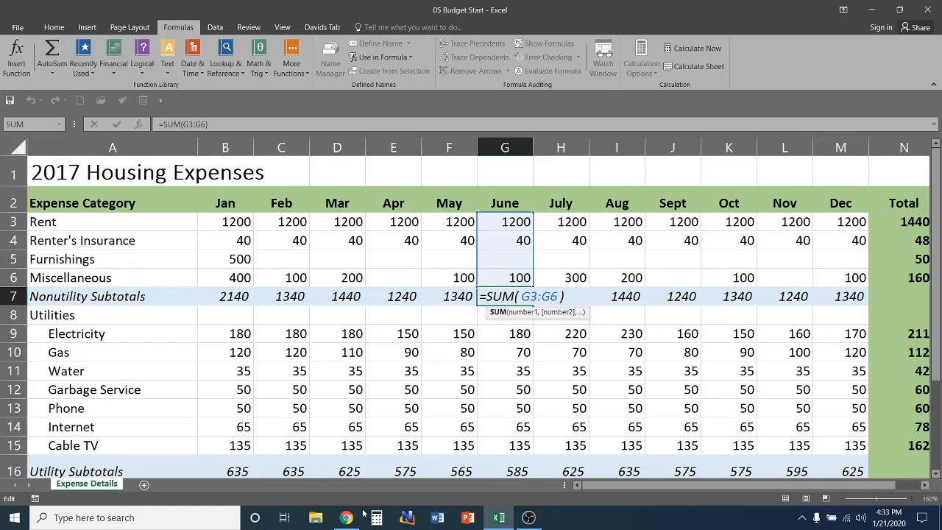
{"action": "mouse_move", "coordinate": [601, 487]}
{"action": "left_mouse_down"}
{"action": "mouse_move", "coordinate": [626, 491]}
{"action": "mouse_move", "coordinate": [599, 486]}
{"action": "left_mouse_up"}
{"action": "key", "text": "Return"}
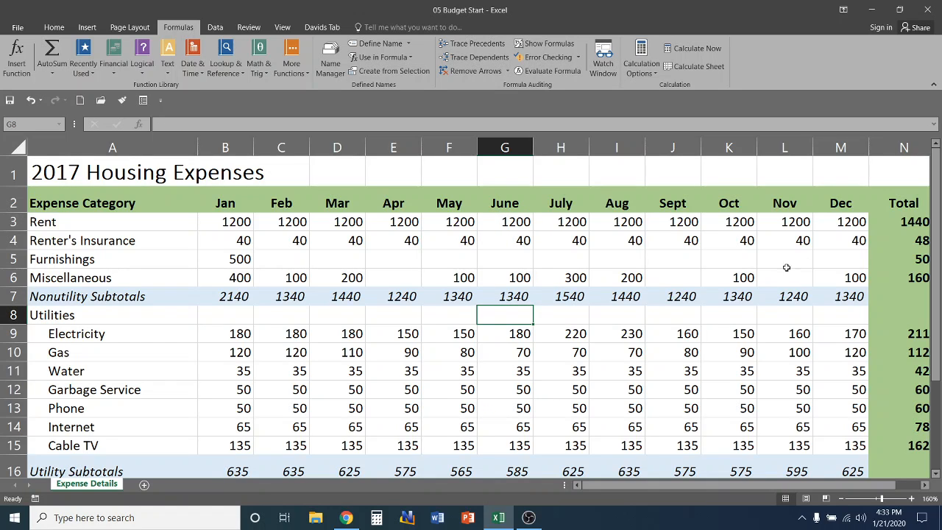
{"action": "left_click_drag", "start_coordinate": [636, 487], "coordinate": [659, 486]}
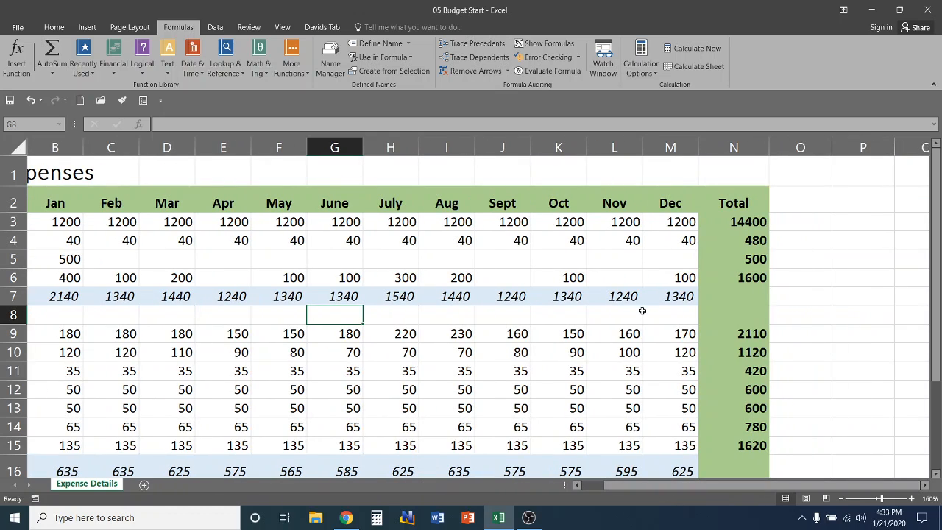
{"action": "left_click", "coordinate": [735, 278]}
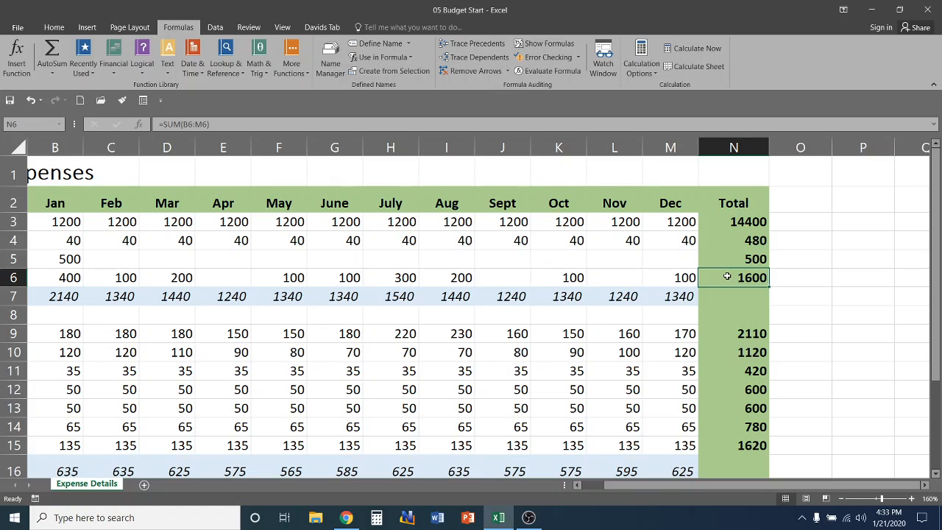
Copy N6's total formula into N7, producing =SUM(B7:M7) with 16980
{"action": "left_click", "coordinate": [54, 27]}
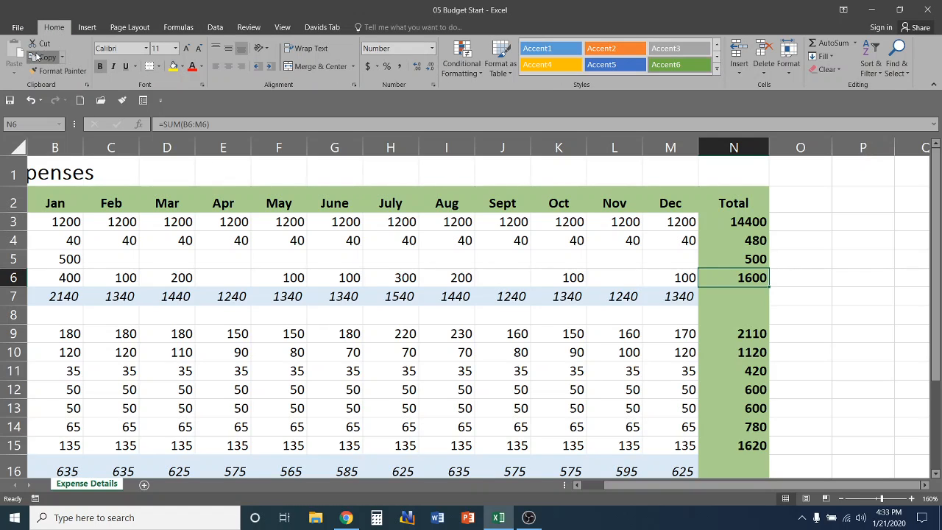
{"action": "left_click", "coordinate": [44, 57]}
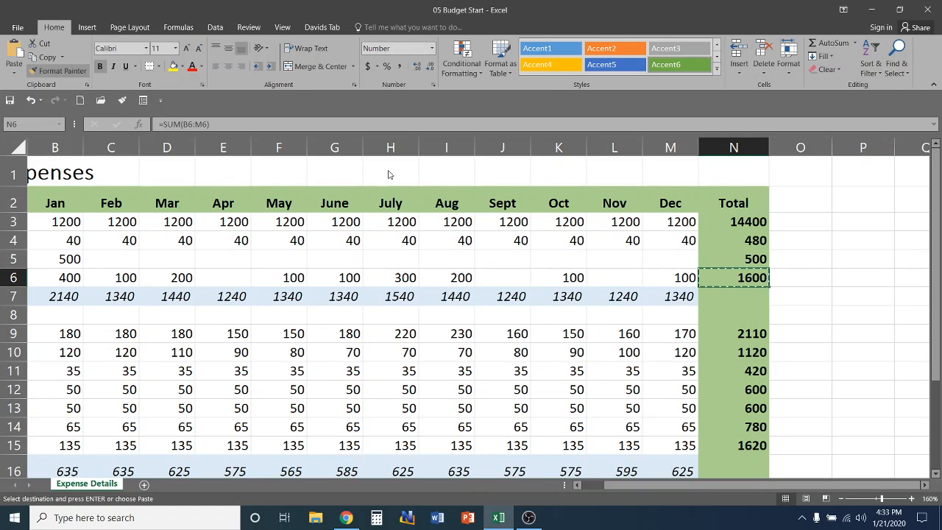
{"action": "left_click", "coordinate": [740, 298]}
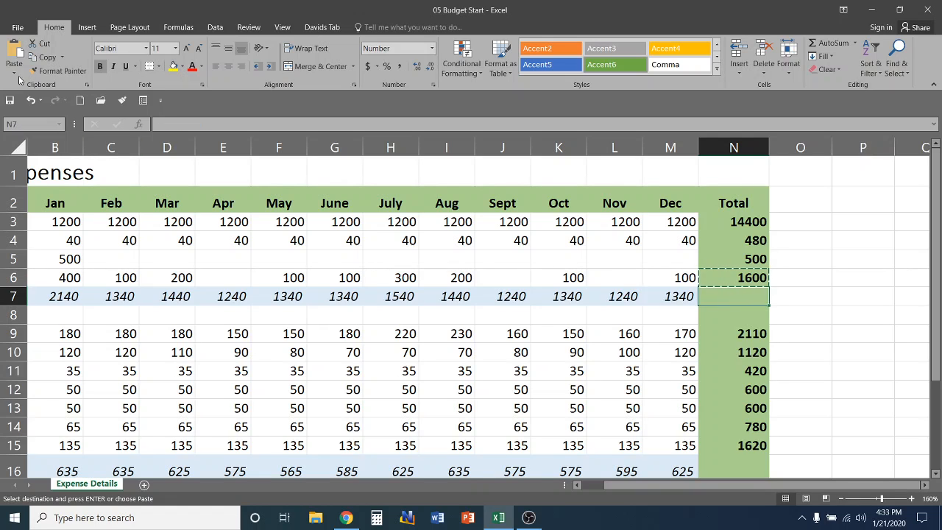
{"action": "left_click", "coordinate": [13, 52]}
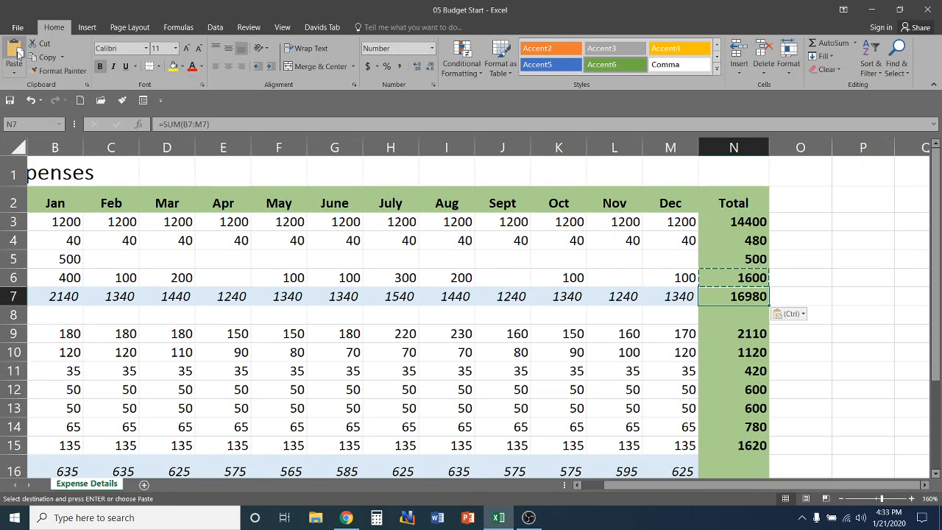
{"action": "left_click", "coordinate": [736, 311]}
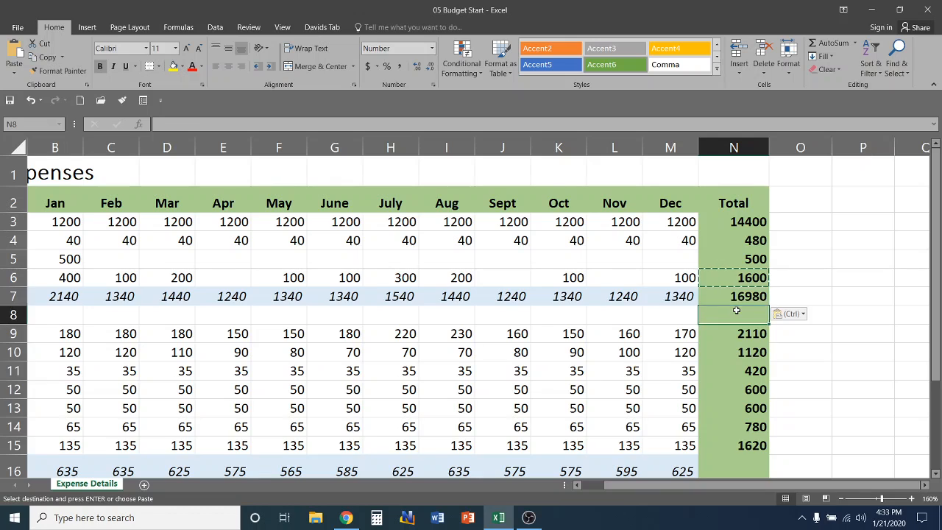
{"action": "left_click", "coordinate": [729, 297]}
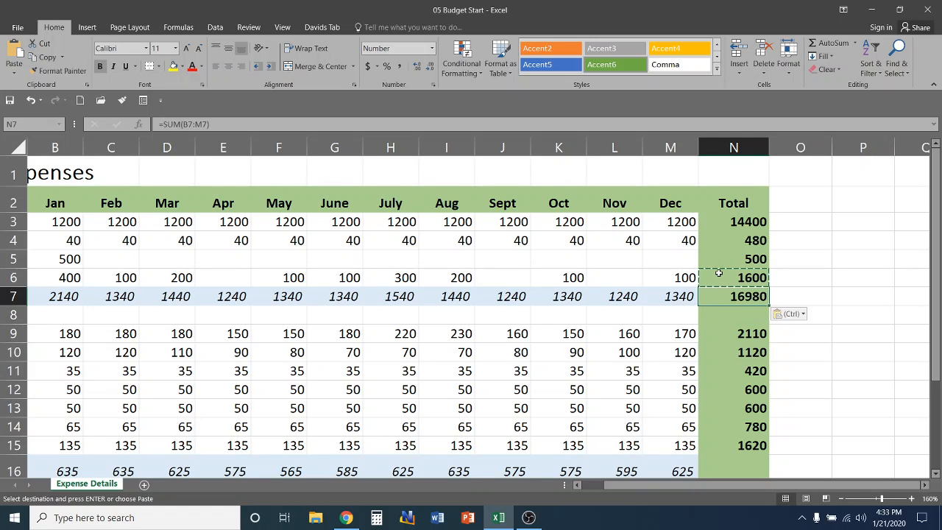
{"action": "key", "text": "Escape"}
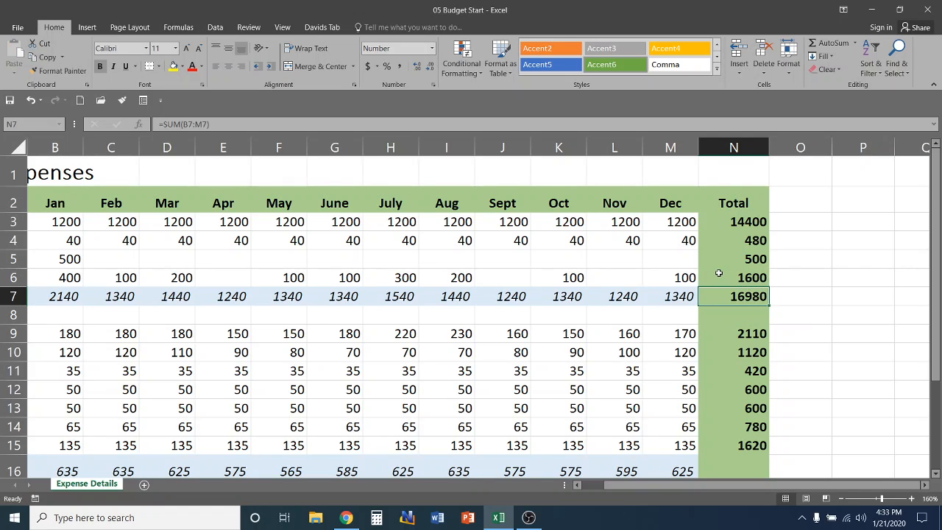
Compare the Total formulas in N6 and N7
{"action": "left_click", "coordinate": [725, 275]}
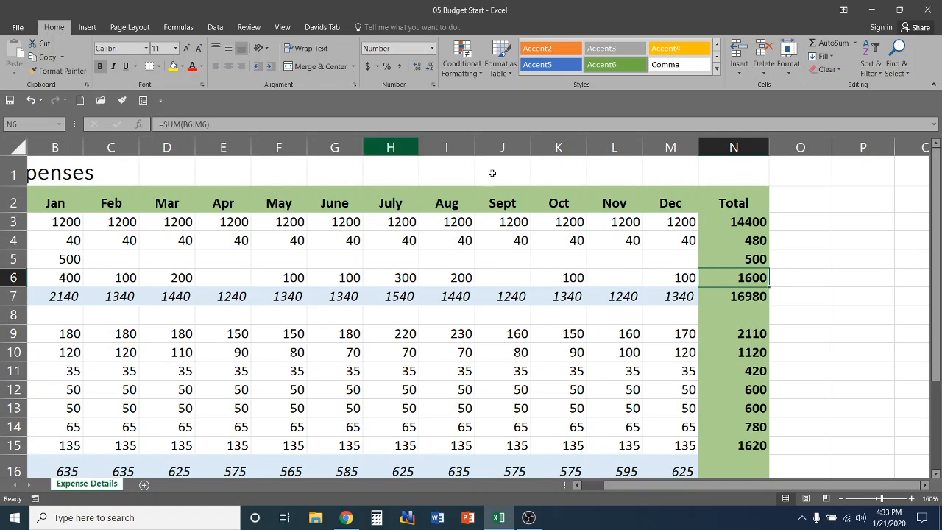
{"action": "left_click", "coordinate": [738, 299]}
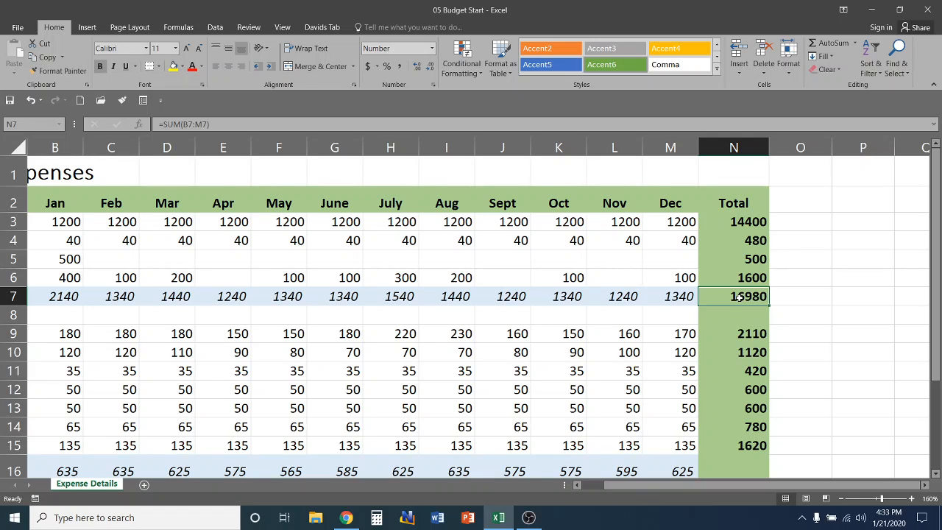
{"action": "left_click", "coordinate": [739, 282]}
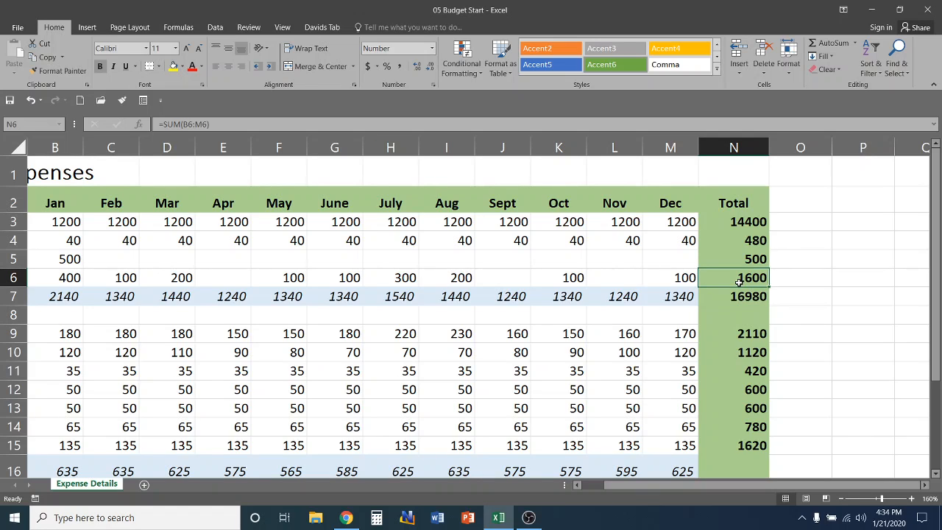